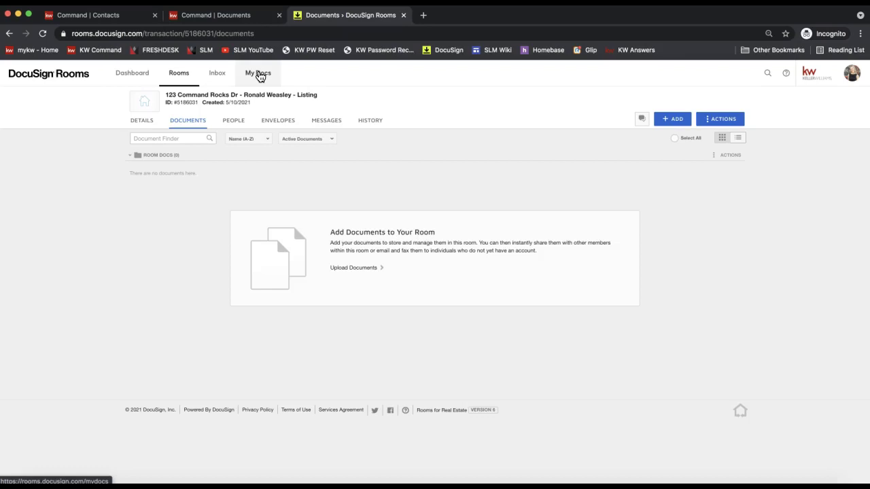
# Step: Go to the form templates in My Docs and start creating a new form template
pyautogui.click(259, 77)
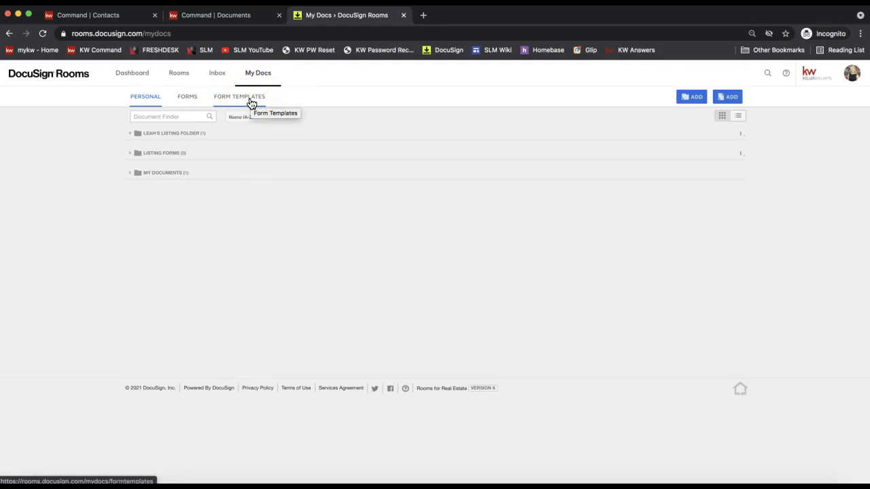
pyautogui.click(239, 102)
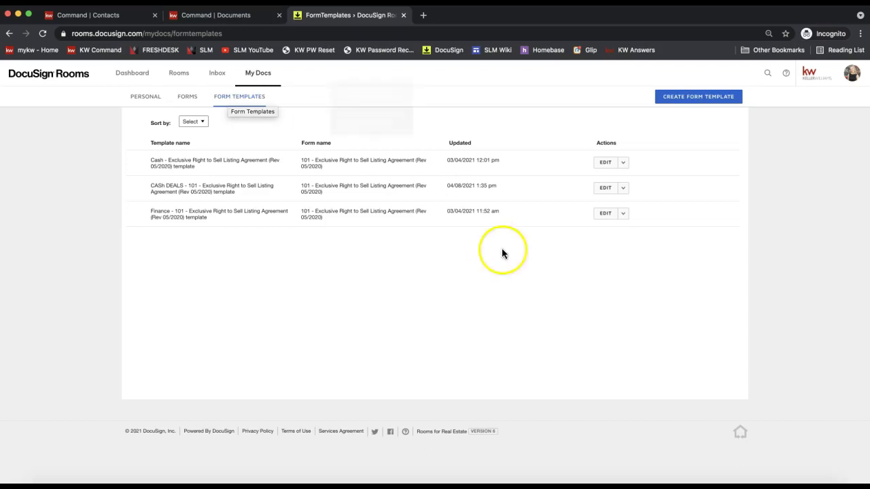
pyautogui.click(687, 101)
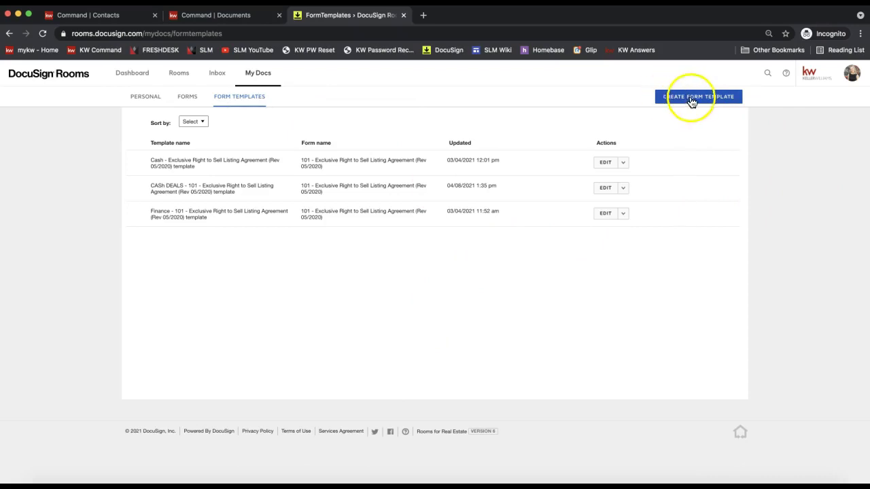
pyautogui.click(706, 105)
pyautogui.click(695, 99)
pyautogui.click(695, 101)
pyautogui.click(345, 135)
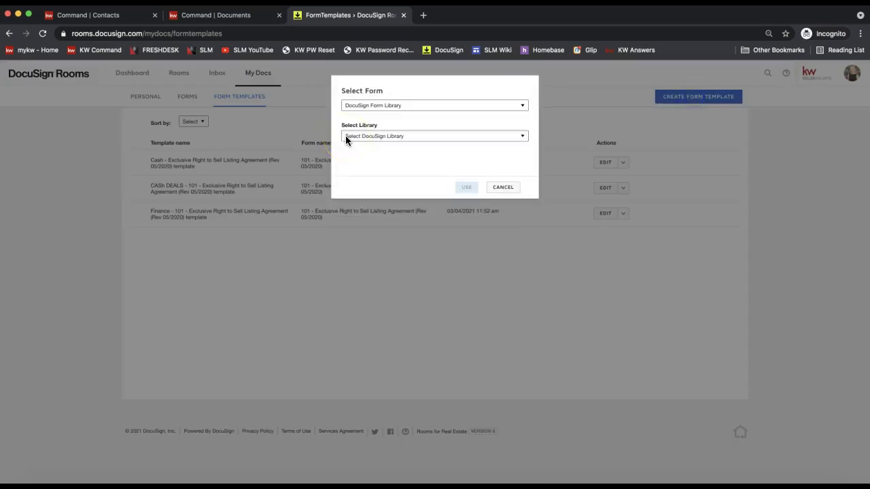
# Step: Switch the form source to DocuSign Form Group and examine which form groups are available
pyautogui.click(358, 104)
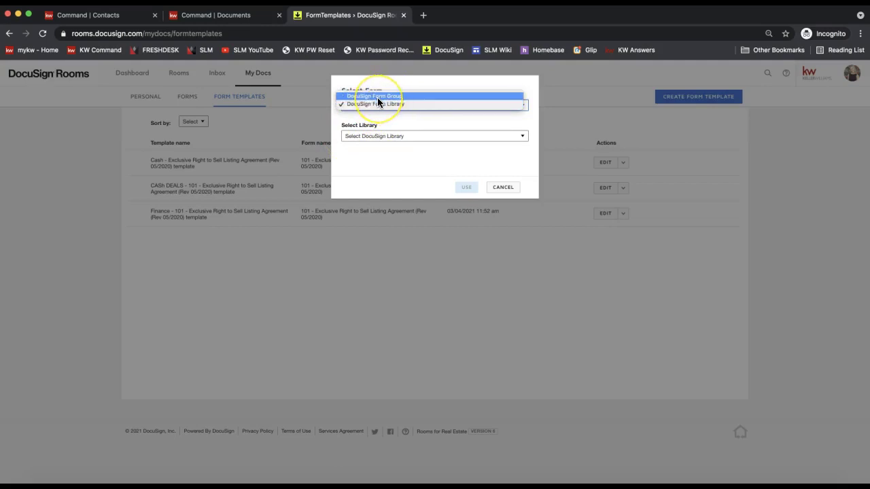
pyautogui.click(377, 97)
pyautogui.click(386, 136)
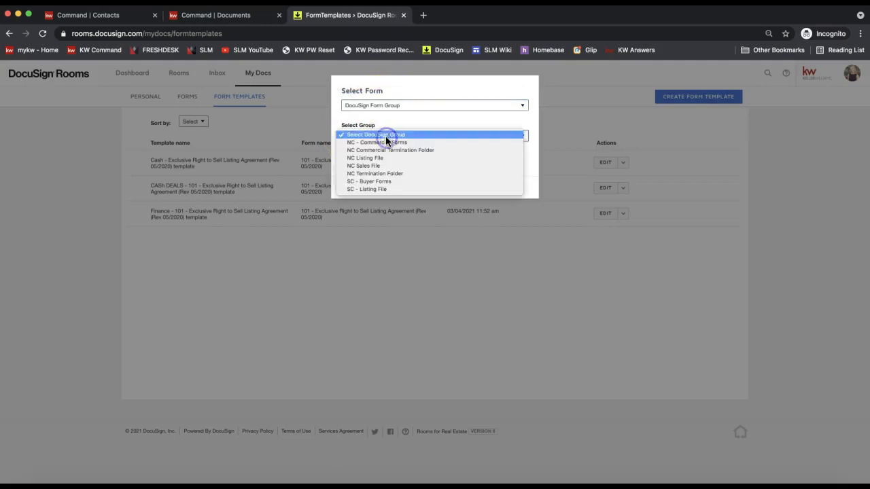
pyautogui.click(378, 135)
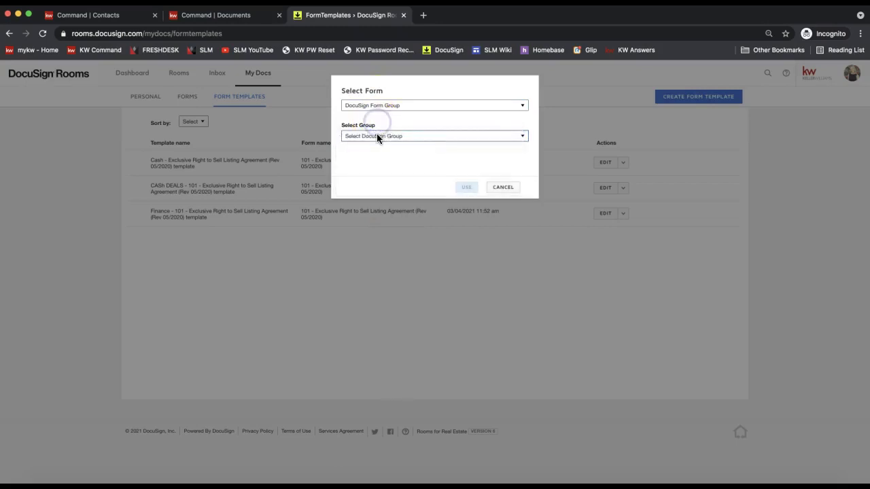
pyautogui.click(384, 108)
pyautogui.moveTo(388, 113); pyautogui.dragTo(384, 102)
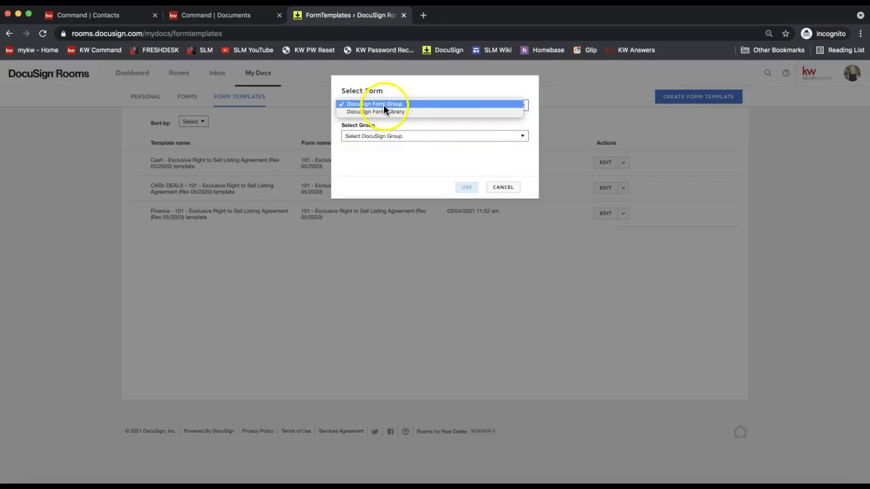
pyautogui.click(378, 104)
pyautogui.click(383, 135)
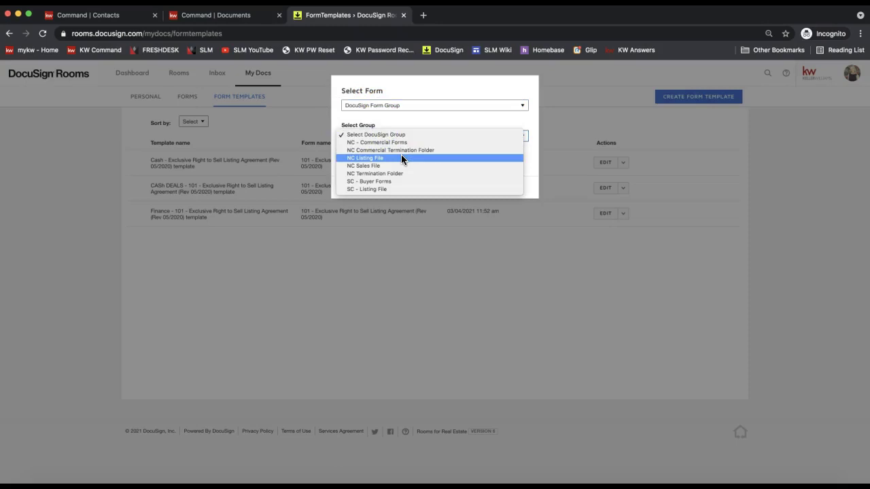
pyautogui.click(404, 123)
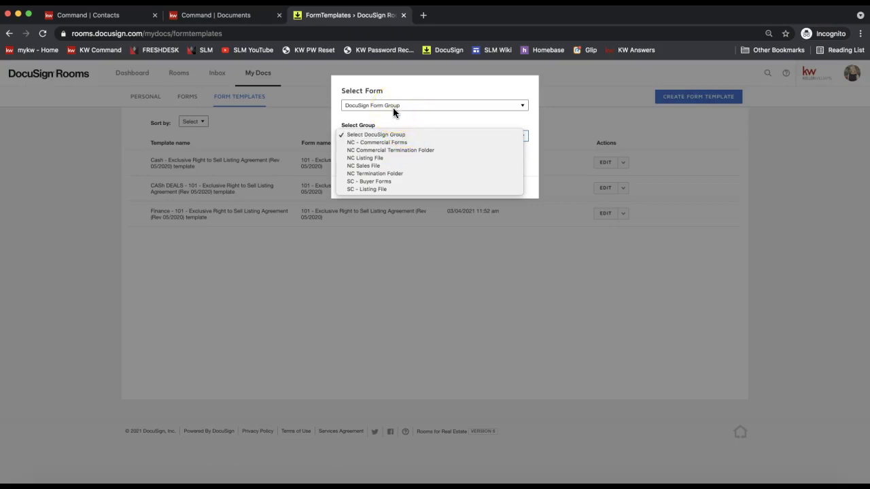
# Step: Switch the form source to DocuSign Form Library and examine which libraries are available
pyautogui.click(393, 108)
pyautogui.click(393, 107)
pyautogui.click(384, 112)
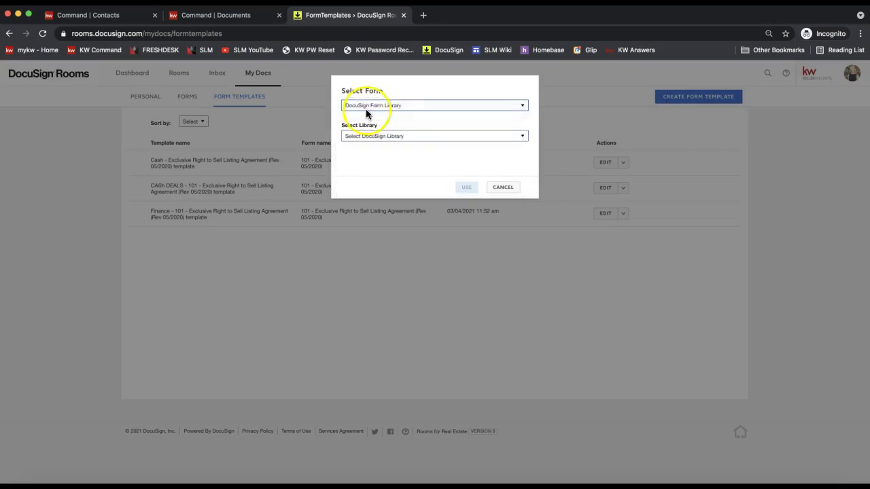
pyautogui.click(389, 136)
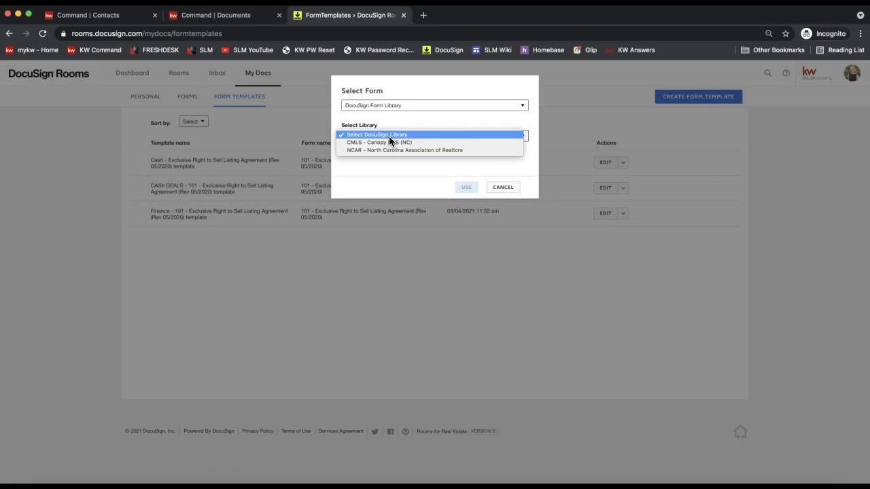
pyautogui.click(389, 136)
# Step: Create the template from form 201 - Exclusive Buyer Agency Agreement in the NC Sales File group of the DocuSign Form Group source
pyautogui.click(393, 106)
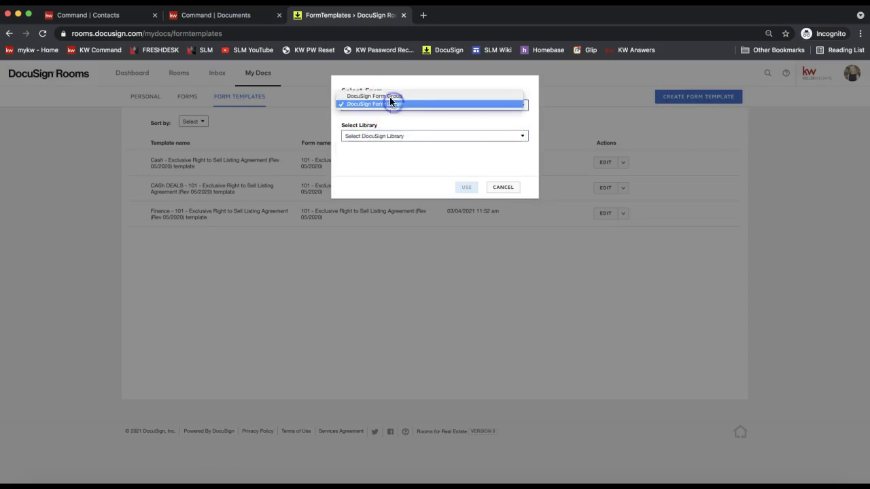
pyautogui.click(390, 101)
pyautogui.click(384, 136)
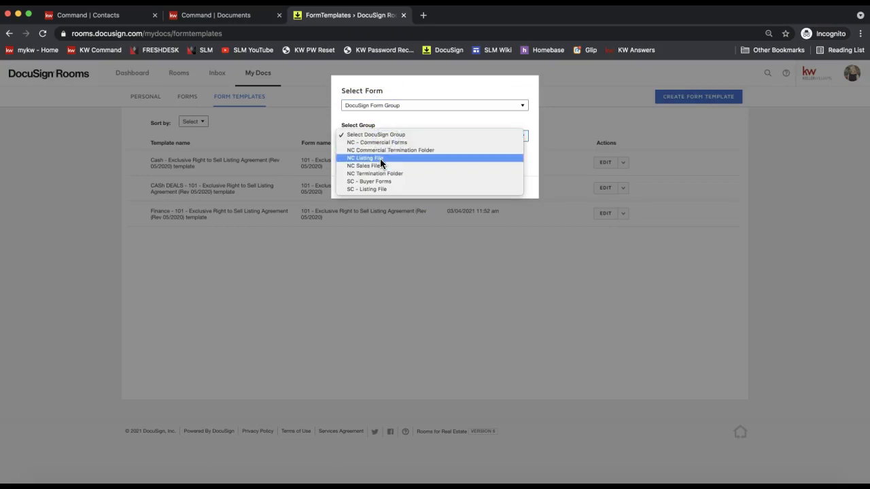
pyautogui.click(380, 165)
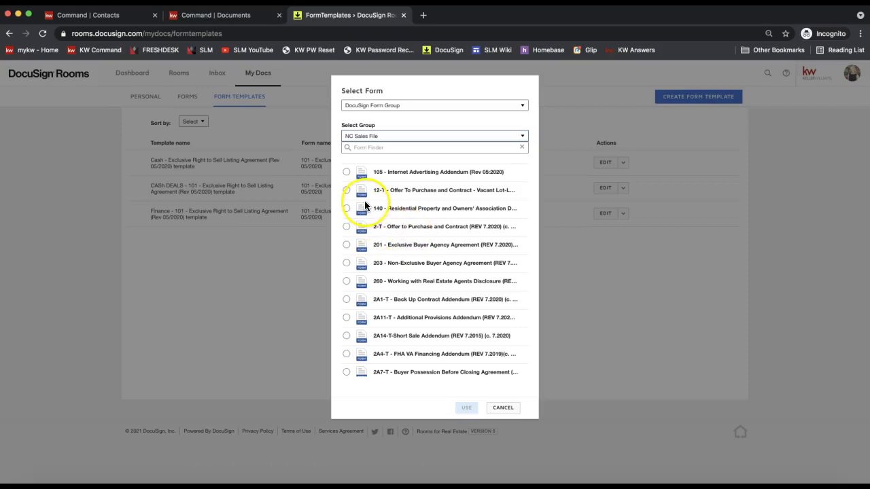
pyautogui.click(346, 246)
pyautogui.click(467, 407)
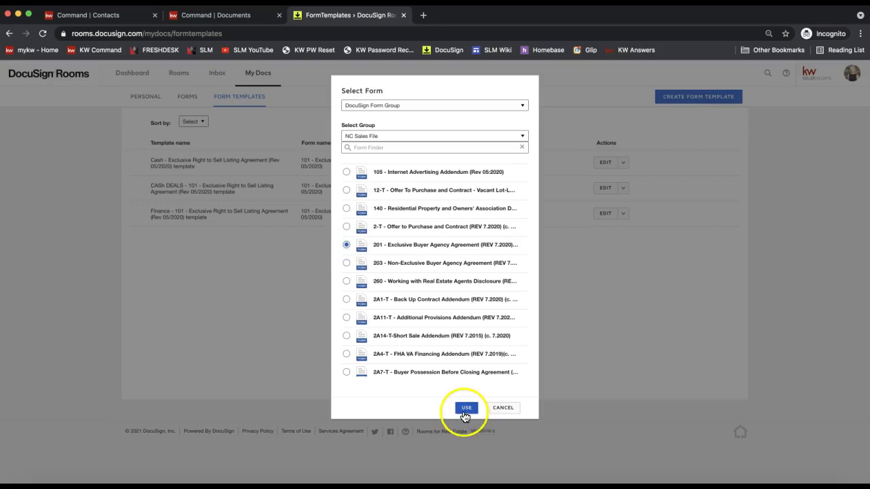
pyautogui.click(466, 411)
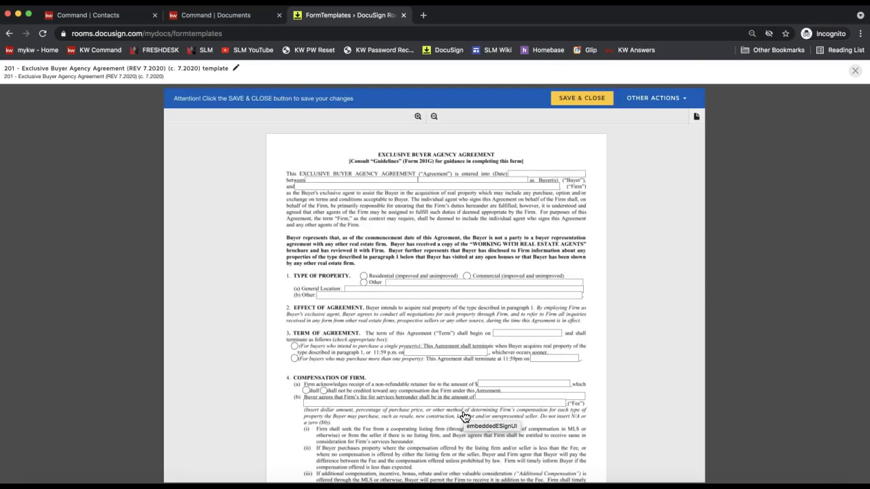
# Step: Rename the form template as Buyer Agency
pyautogui.click(235, 71)
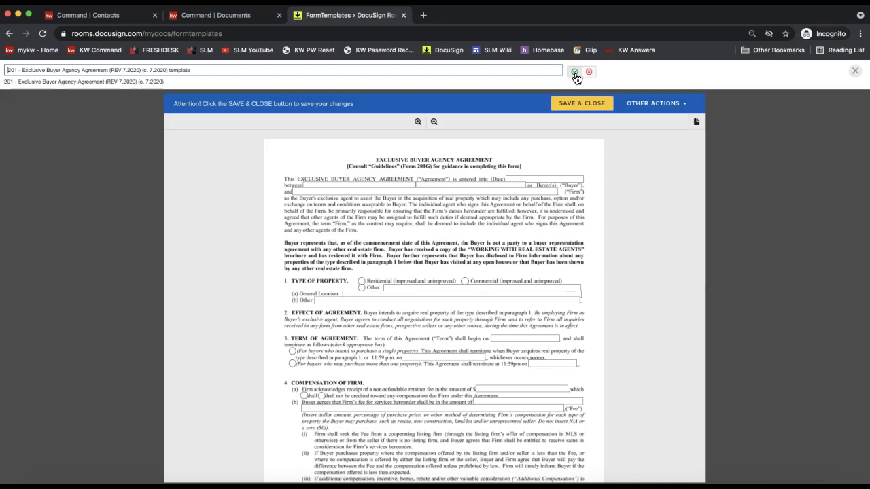
pyautogui.doubleClick(88, 69)
pyautogui.tripleClick(89, 70)
pyautogui.write('Buyer Agency')
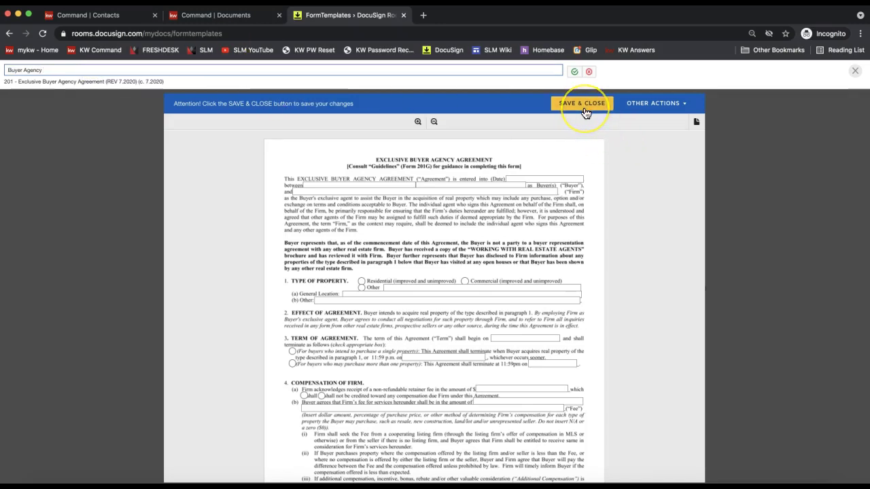
pyautogui.click(575, 71)
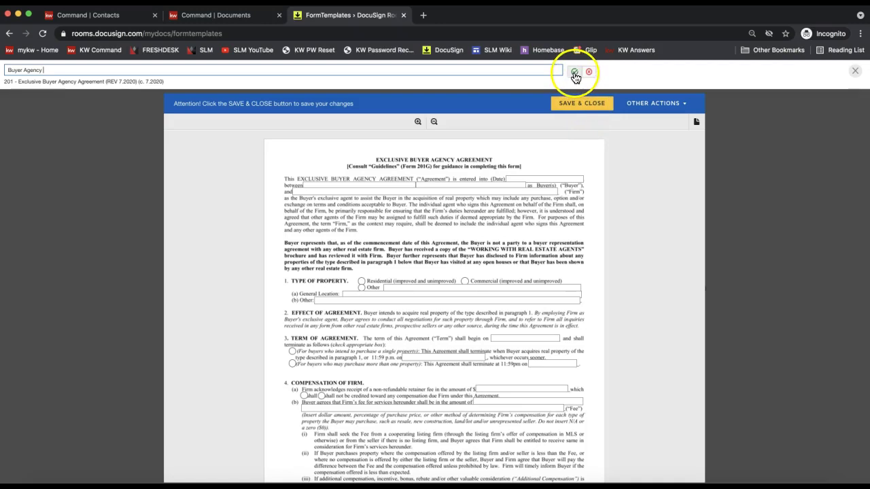
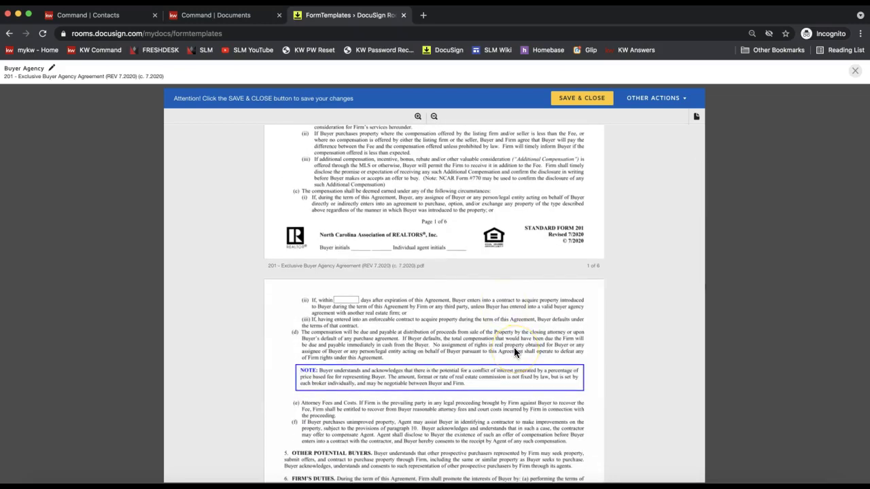
# Step: Fill in the agreement's firm field with Keller Williams Realty - Ballantyne Area
pyautogui.scroll(3, 514, 347)
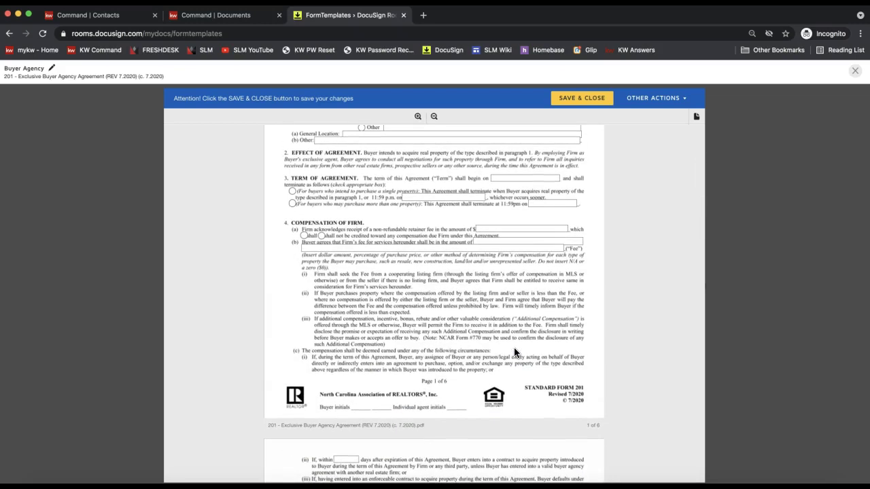
pyautogui.scroll(3, 514, 347)
pyautogui.click(342, 182)
pyautogui.write('Keller Williams')
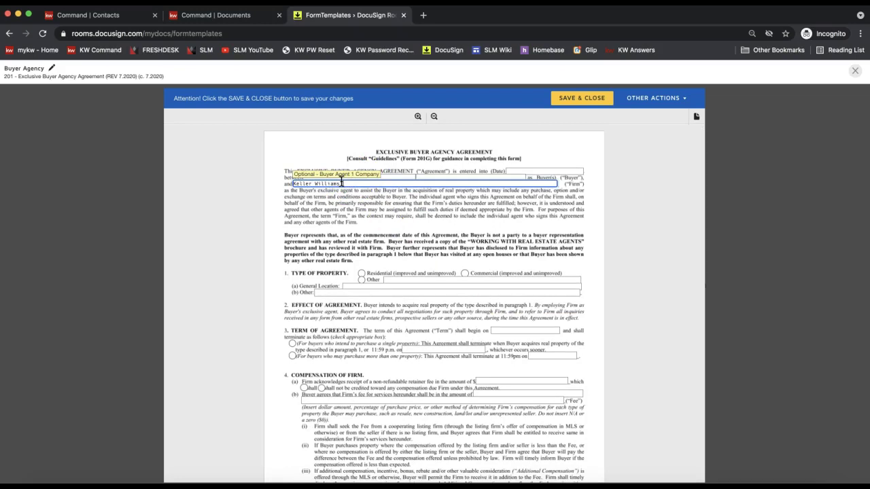
pyautogui.write(' Realty - Ballantyne Area')
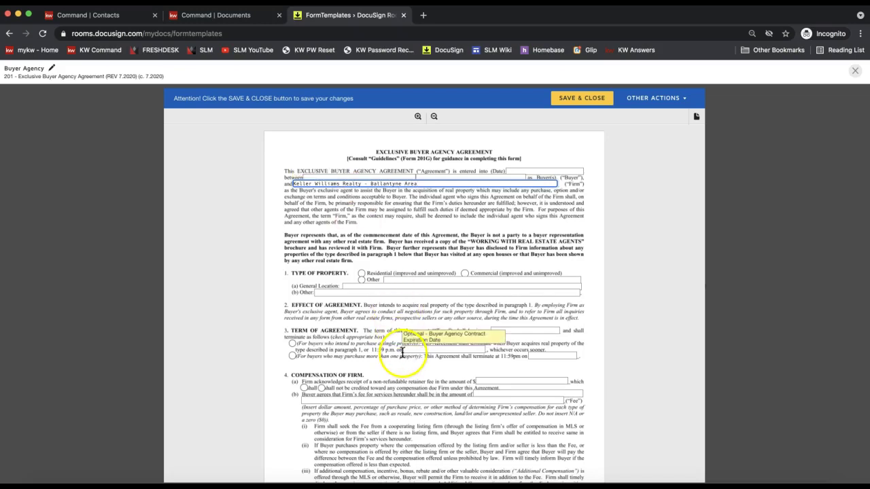
# Step: Set the type of property to Residential and fill in the section's (b) Other field with N/A
pyautogui.click(361, 273)
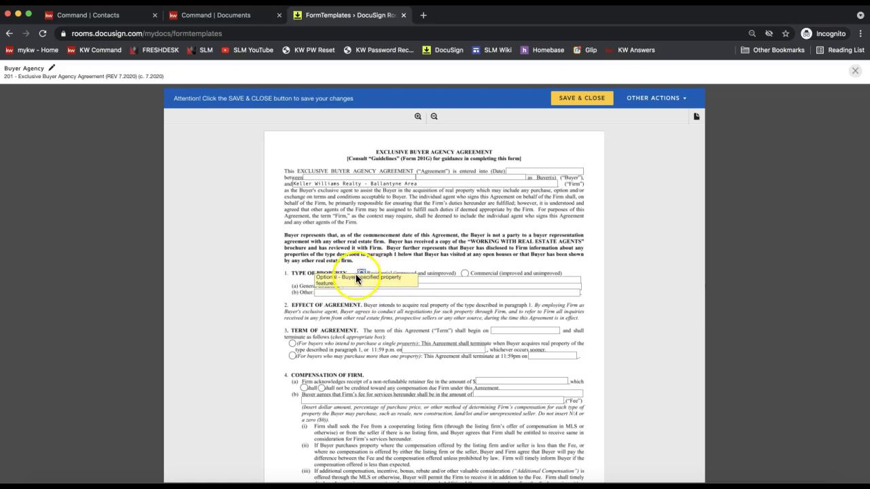
pyautogui.click(340, 292)
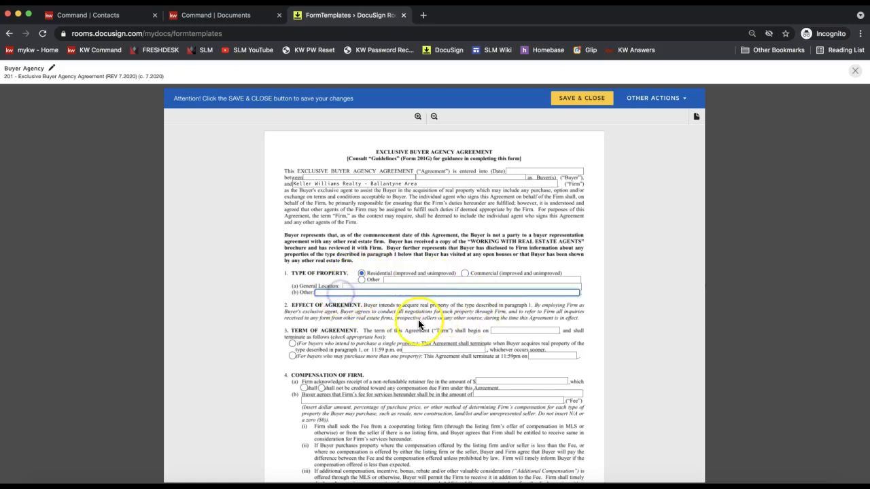
pyautogui.write('N')
pyautogui.write('/')
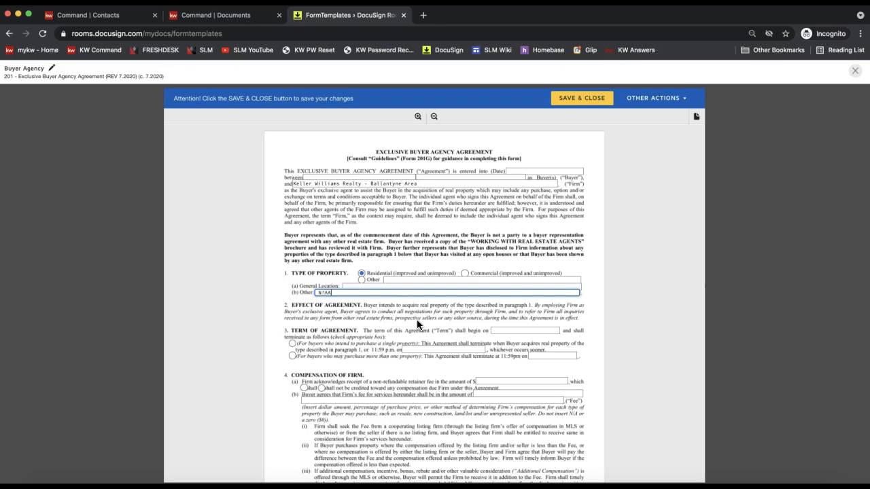
pyautogui.write('A')
# Step: Review the remaining pages of the agreement, and save and close the form template
pyautogui.scroll(-5, 671, 272)
pyautogui.scroll(-10, 465, 276)
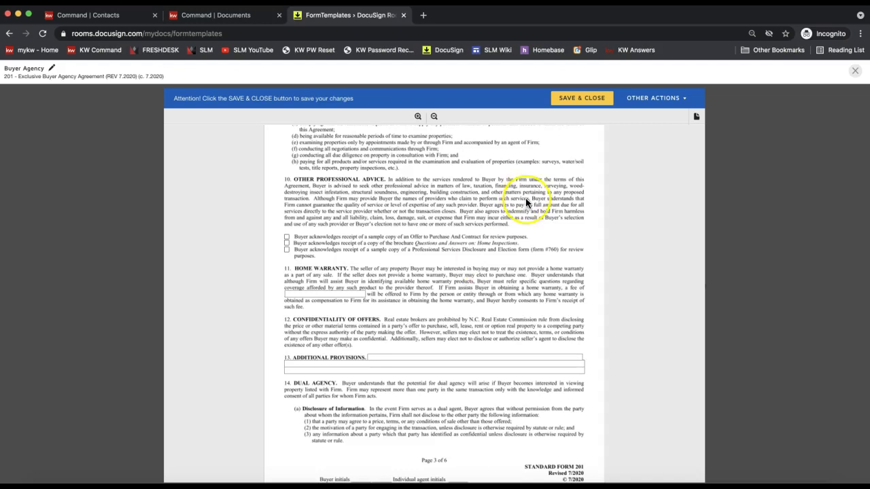
pyautogui.click(579, 101)
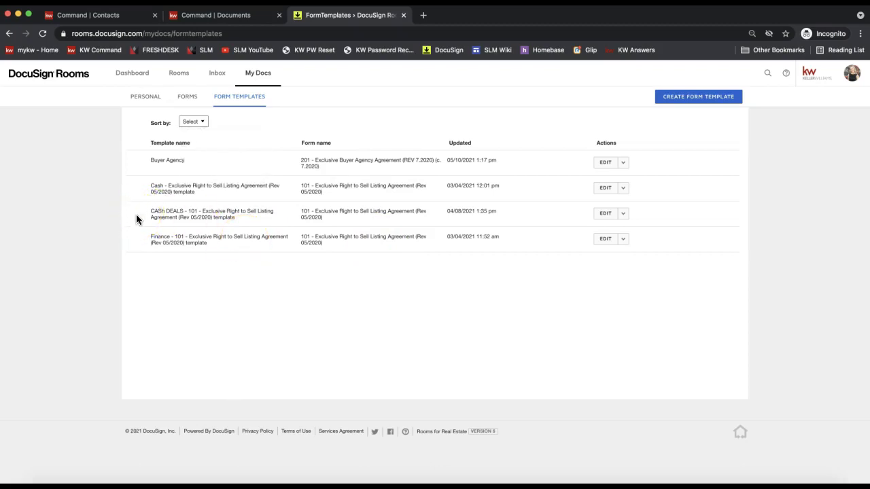
# Step: Open the most recently created listing room from the active rooms, sorted by Created (Newest)
pyautogui.click(178, 80)
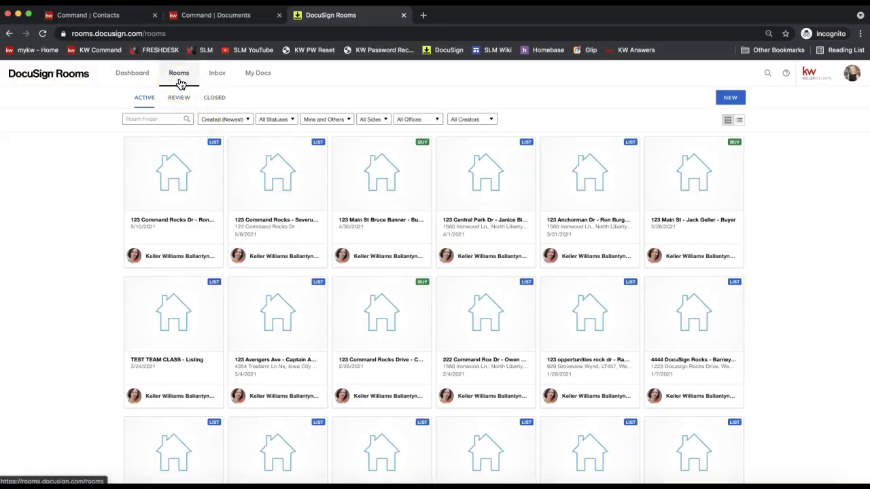
pyautogui.click(179, 80)
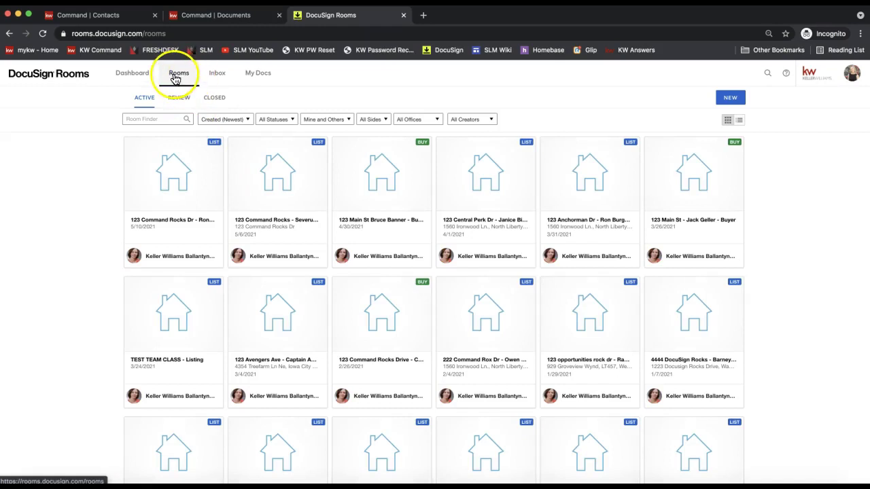
pyautogui.click(213, 181)
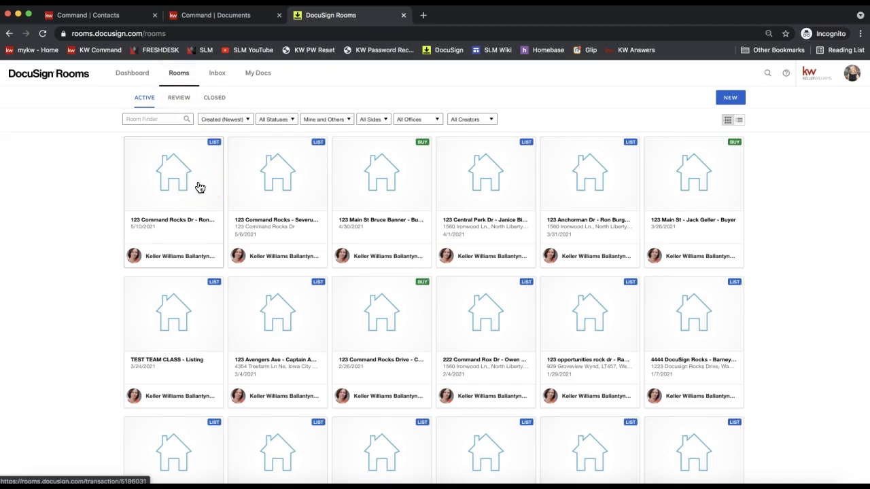
pyautogui.click(221, 123)
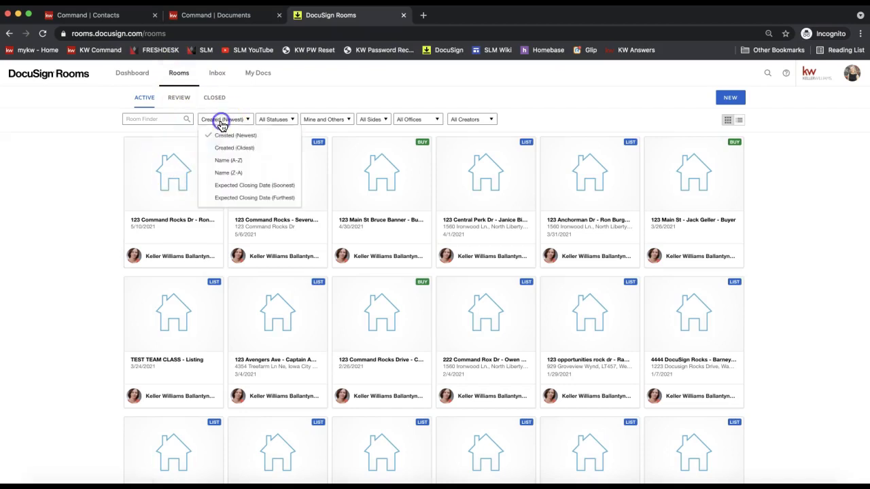
pyautogui.click(227, 141)
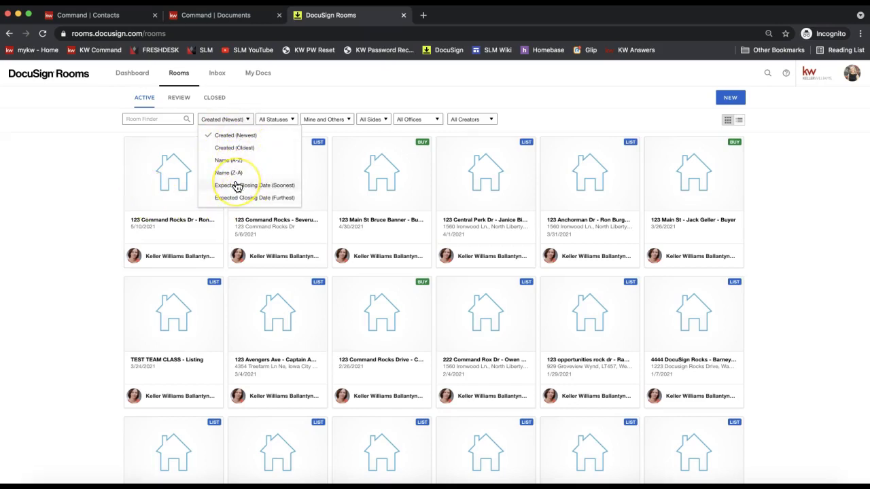
pyautogui.click(137, 177)
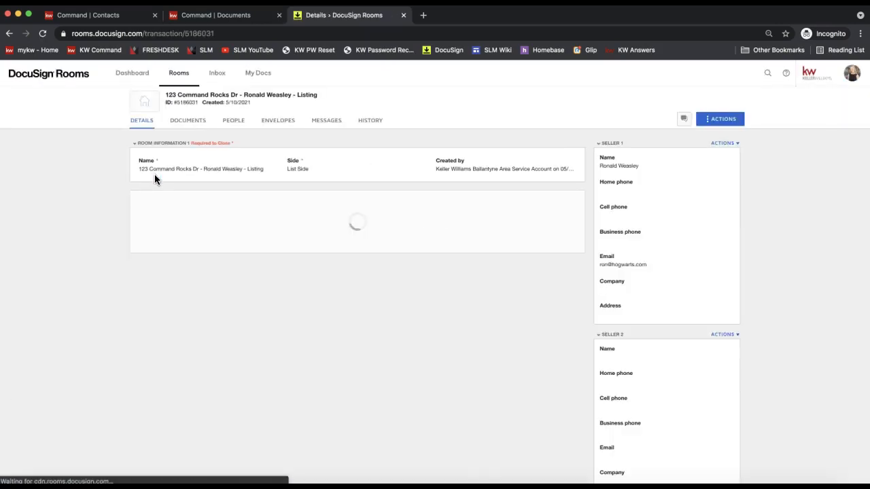
# Step: Open the listing room's documents and start adding documents from DocuSign Forms
pyautogui.click(193, 128)
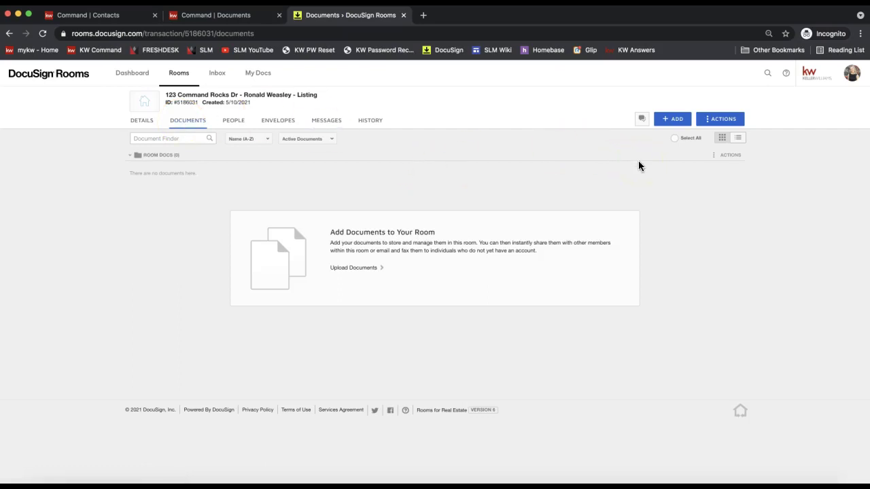
pyautogui.click(663, 125)
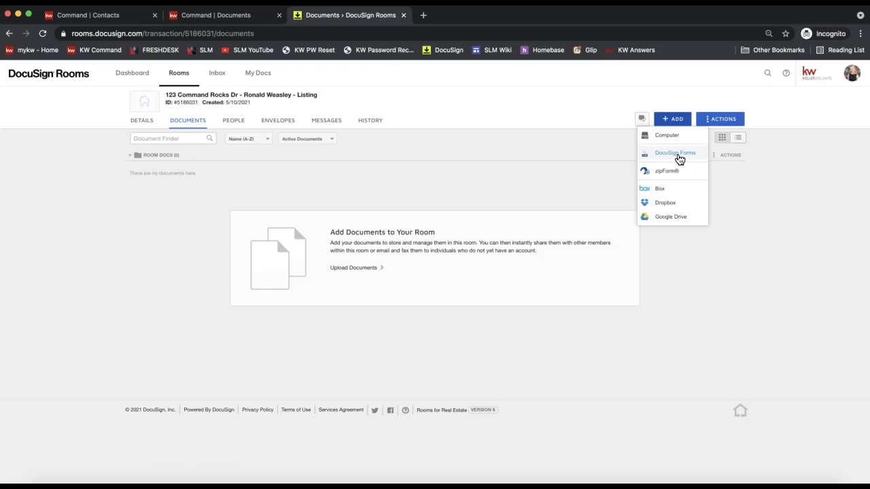
pyautogui.click(680, 175)
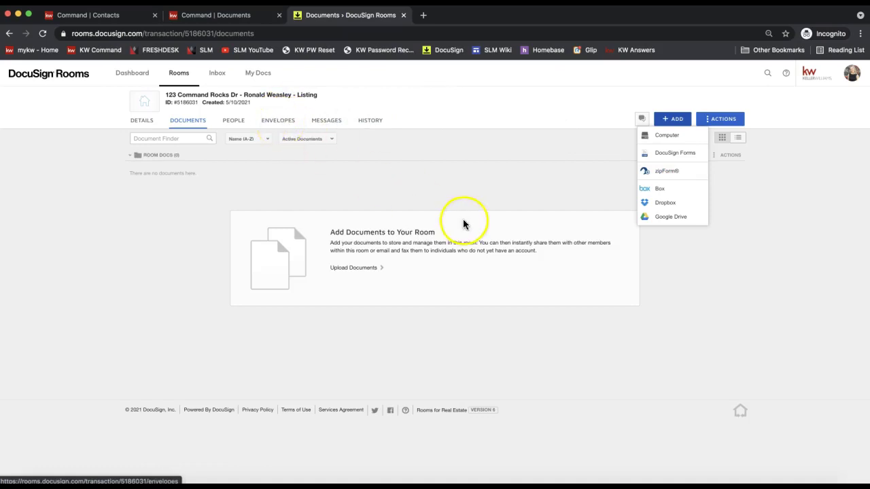
pyautogui.click(673, 121)
pyautogui.click(679, 126)
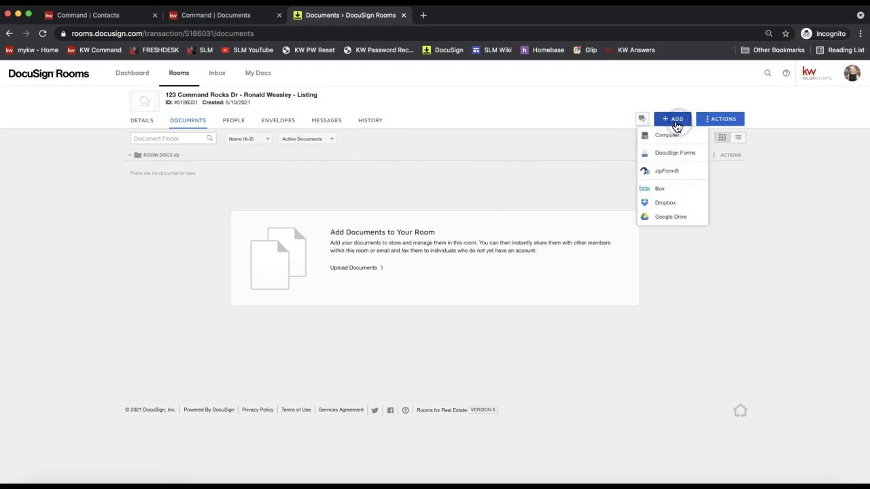
pyautogui.click(677, 159)
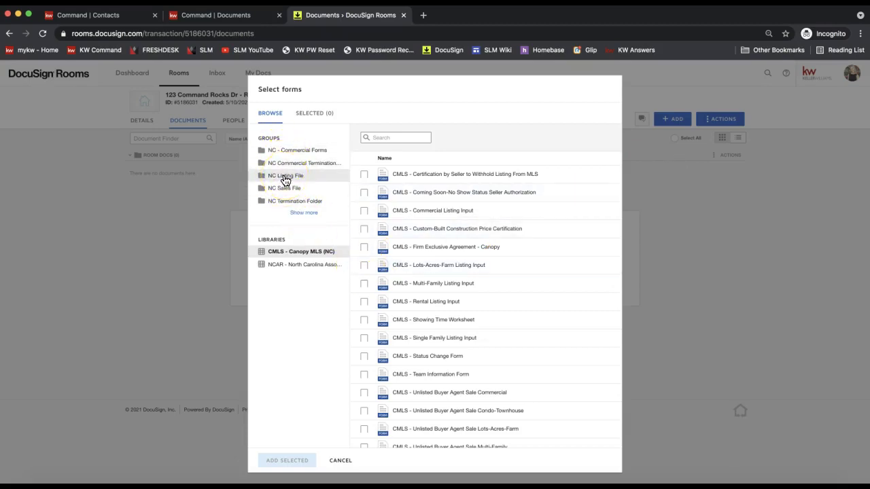
# Step: Browse the form sources, viewing the NC Listing File group, the full list of groups and the CMLS - Canopy MLS (NC) library
pyautogui.moveTo(284, 180); pyautogui.dragTo(271, 156)
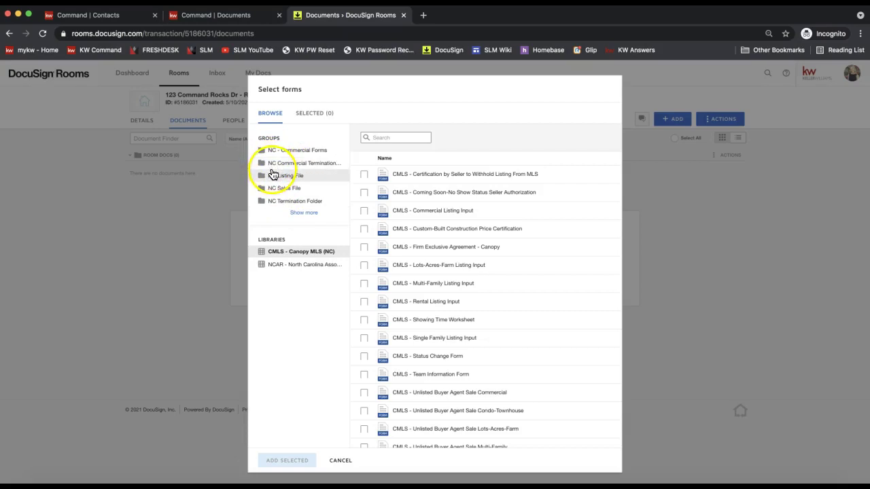
pyautogui.click(275, 175)
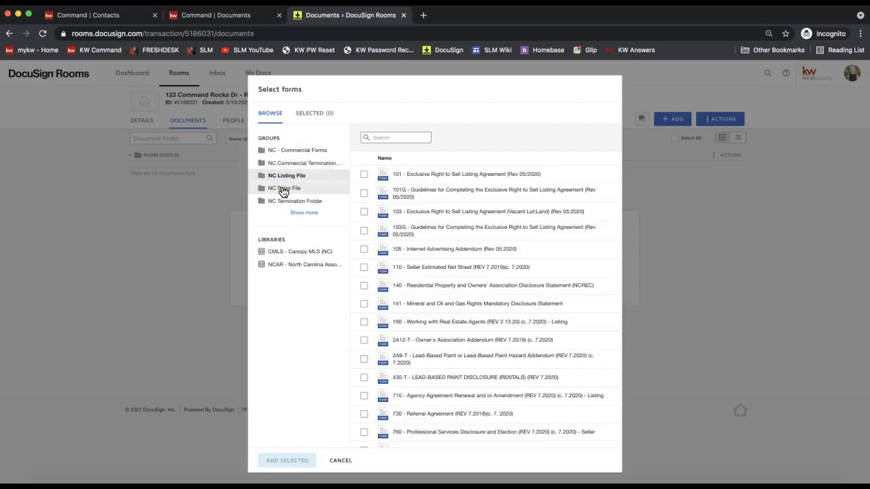
pyautogui.moveTo(283, 193)
pyautogui.mouseDown()
pyautogui.moveTo(280, 175)
pyautogui.moveTo(280, 192)
pyautogui.mouseUp()
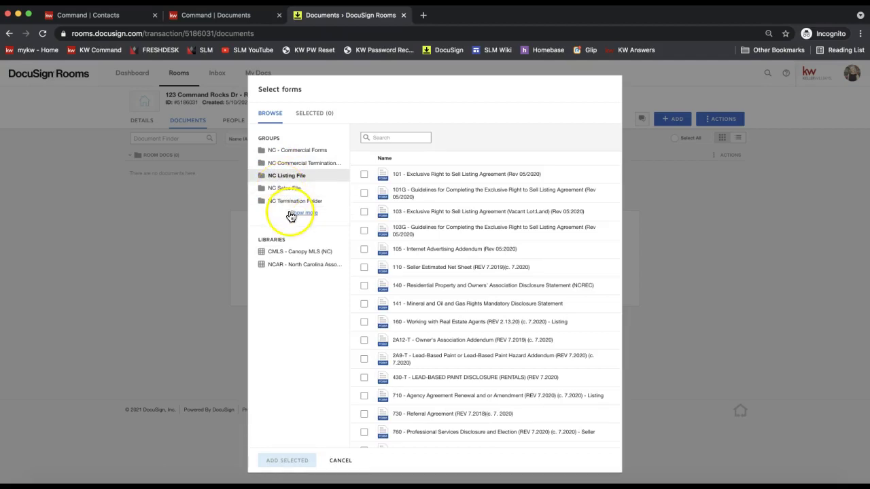
pyautogui.click(299, 212)
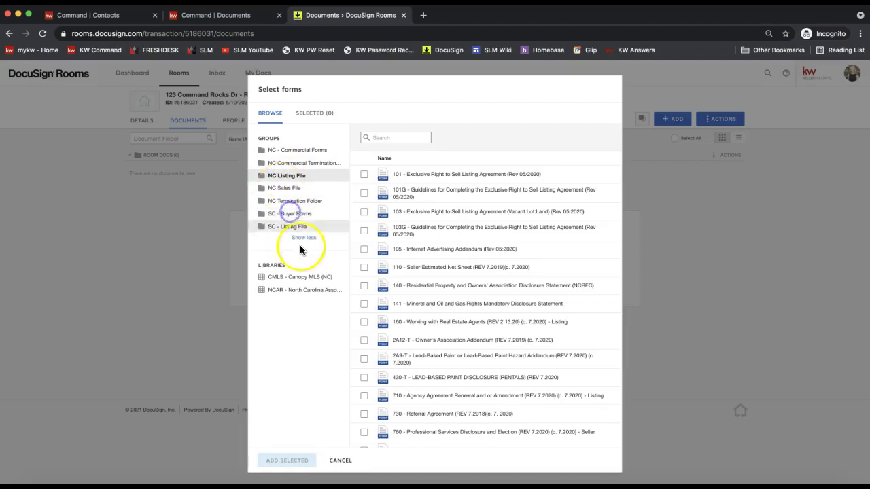
pyautogui.click(298, 285)
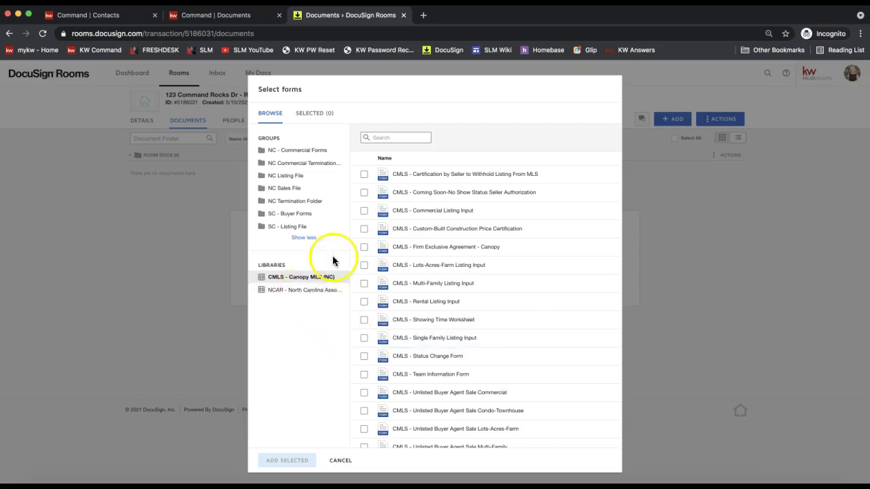
# Step: Select the 201 - Exclusive Buyer Agency Agreement from the NC Sales File group with the Buyer Agency template
pyautogui.click(288, 187)
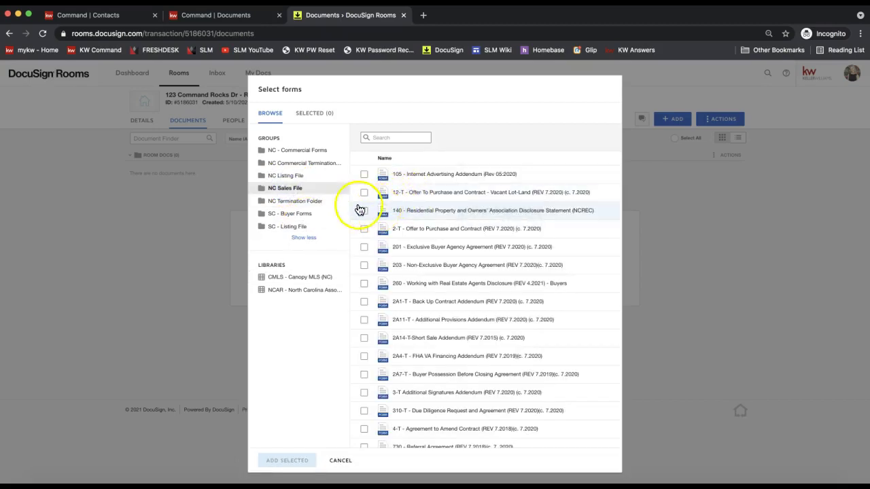
pyautogui.click(364, 248)
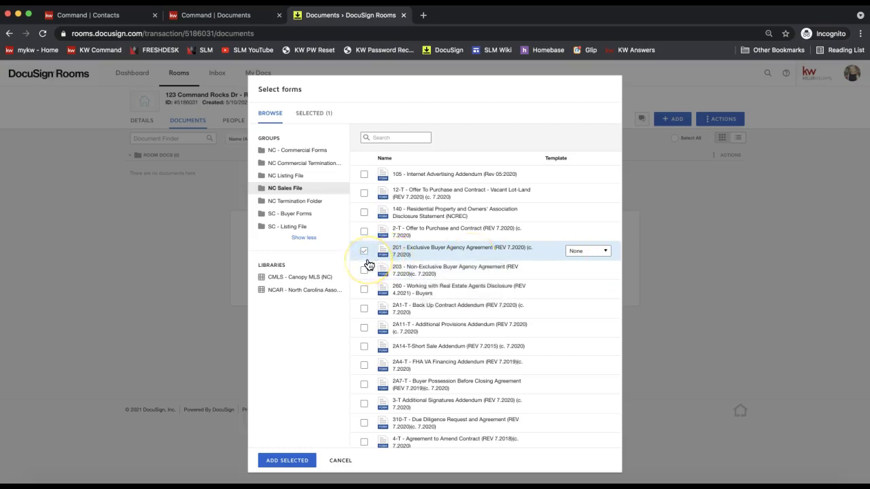
pyautogui.click(596, 251)
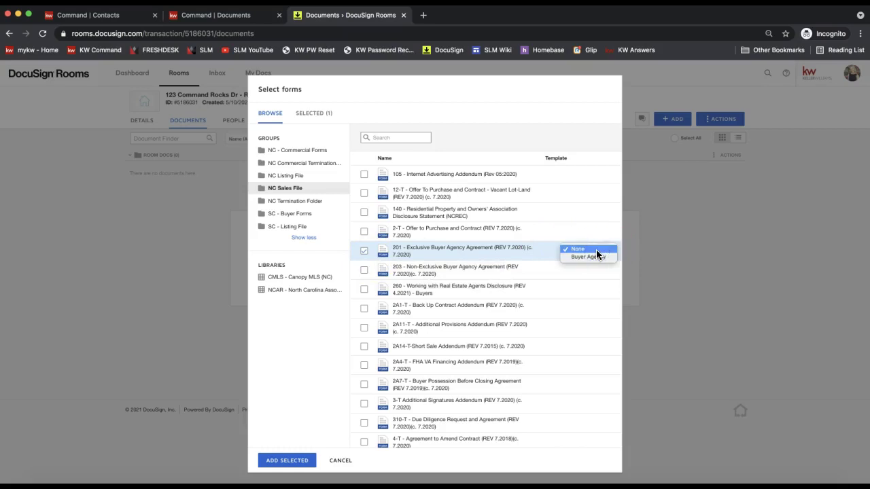
pyautogui.click(601, 257)
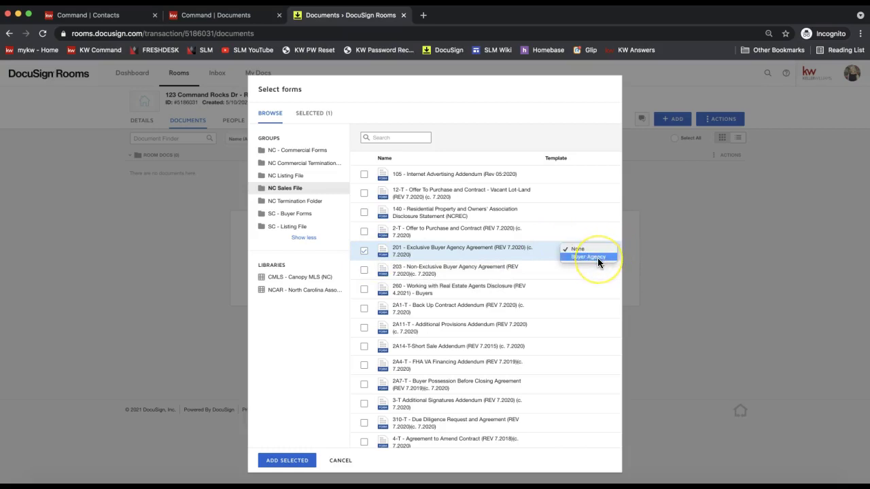
pyautogui.click(597, 257)
pyautogui.click(289, 175)
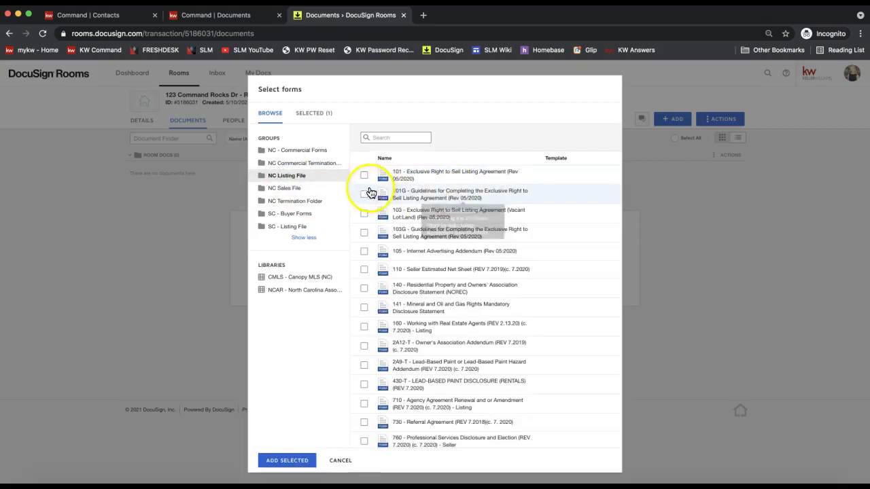
pyautogui.click(363, 175)
pyautogui.click(589, 175)
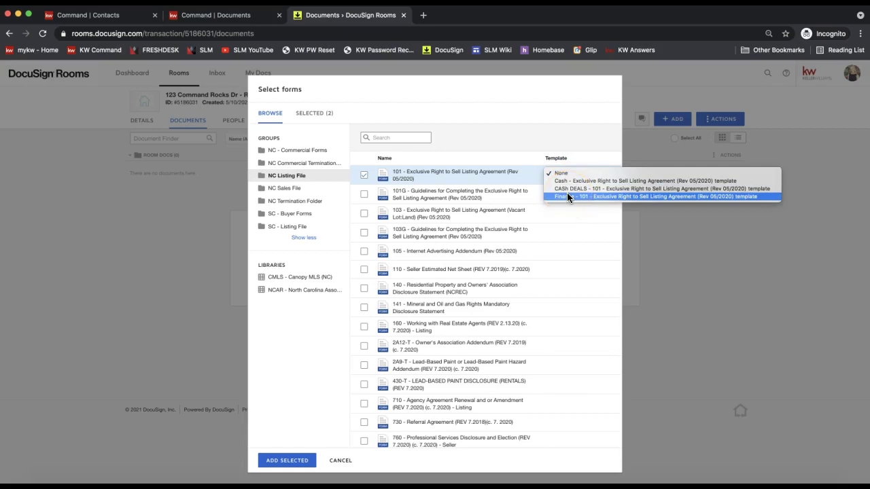
pyautogui.click(568, 183)
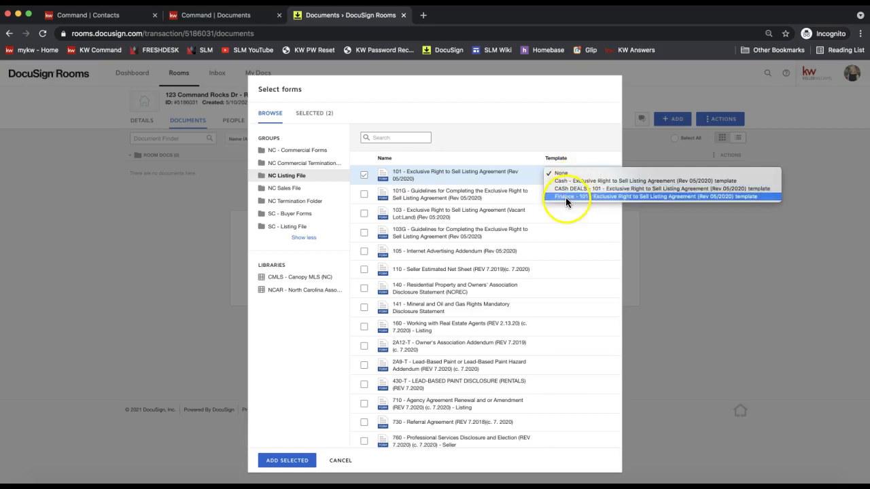
pyautogui.click(563, 197)
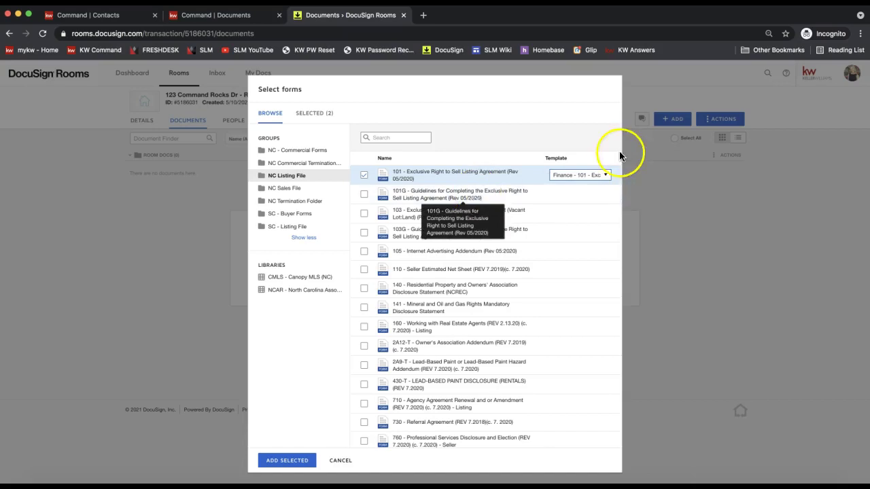
pyautogui.click(364, 175)
pyautogui.click(271, 190)
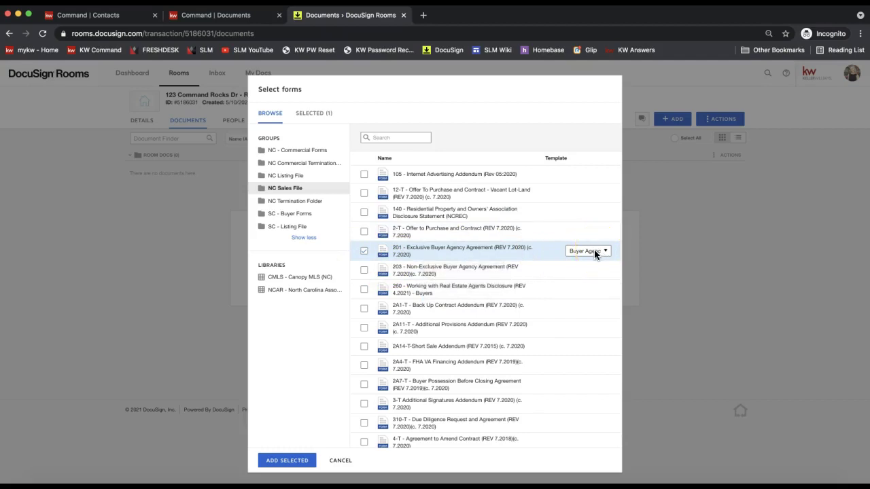
# Step: Select the 101 - Exclusive Right to Sell Listing Agreement from NC Listing File without a template, and add the selected forms to the room
pyautogui.click(284, 176)
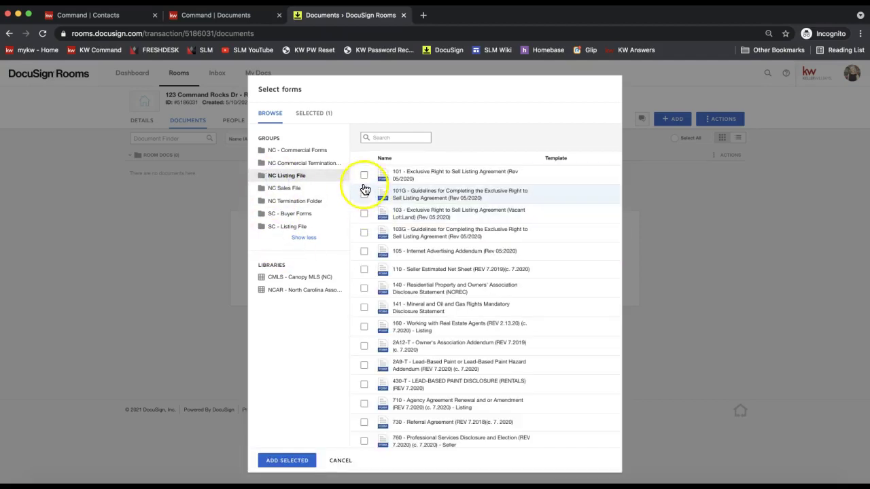
pyautogui.click(364, 175)
pyautogui.click(291, 460)
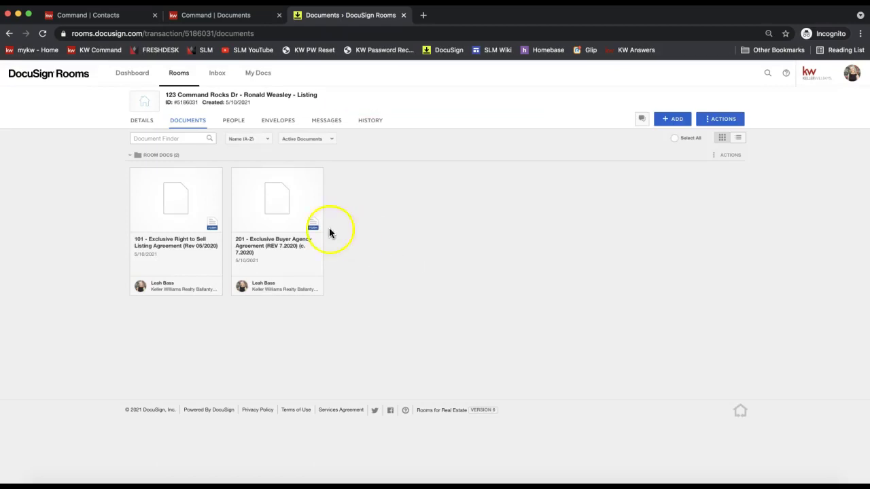
# Step: Open the 201 - Exclusive Buyer Agency Agreement, review its prefilled and blank fields, and save and close it
pyautogui.click(278, 198)
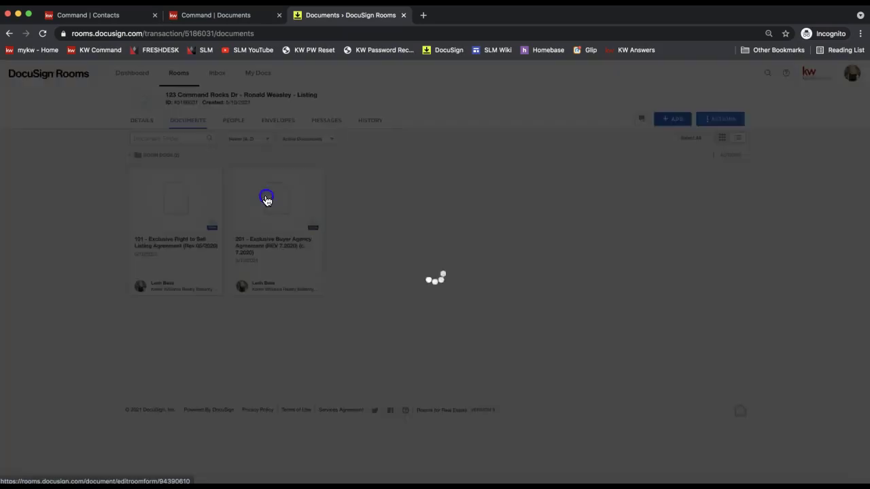
pyautogui.click(437, 198)
pyautogui.click(279, 267)
pyautogui.click(357, 316)
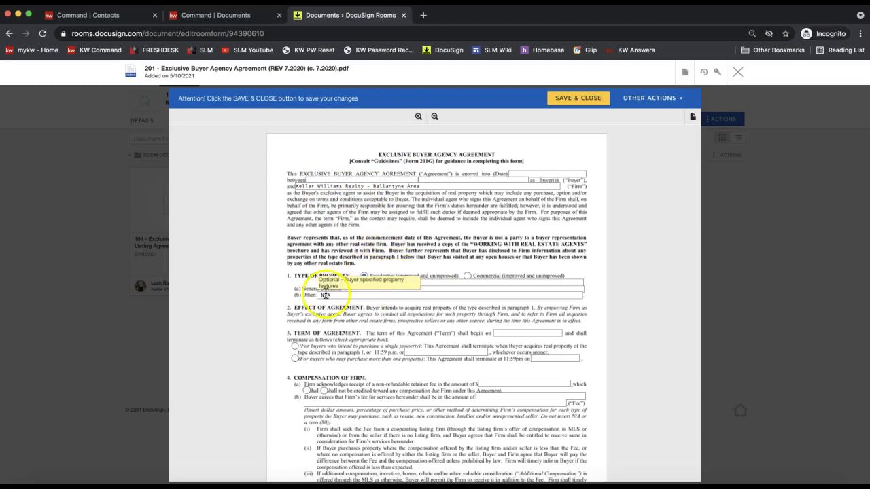
pyautogui.scroll(-3, 450, 364)
pyautogui.scroll(-1, 450, 366)
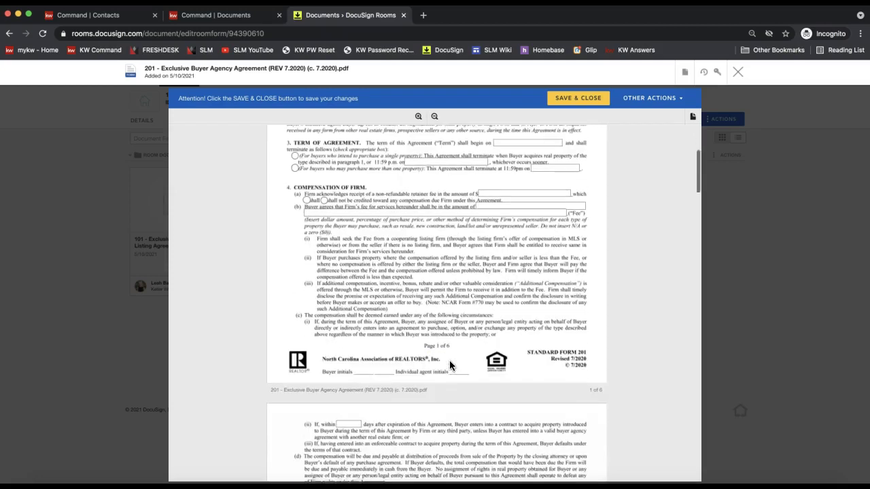
pyautogui.scroll(4, 394, 332)
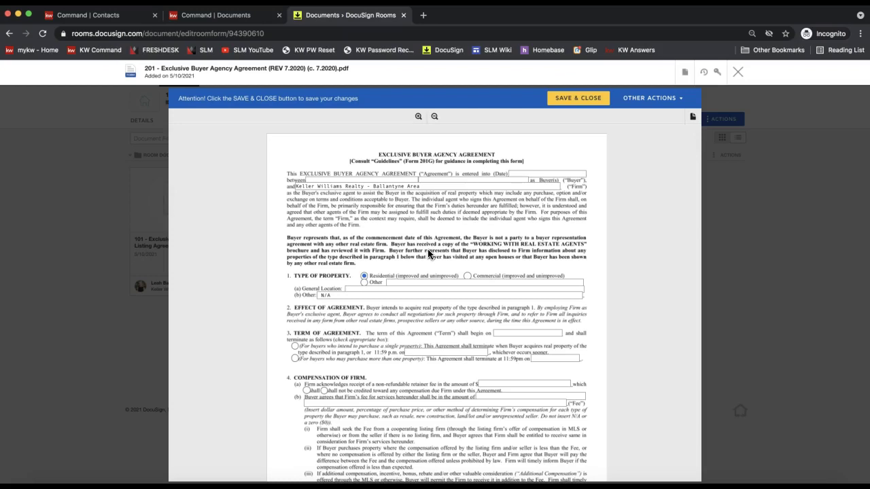
pyautogui.click(537, 174)
pyautogui.click(521, 384)
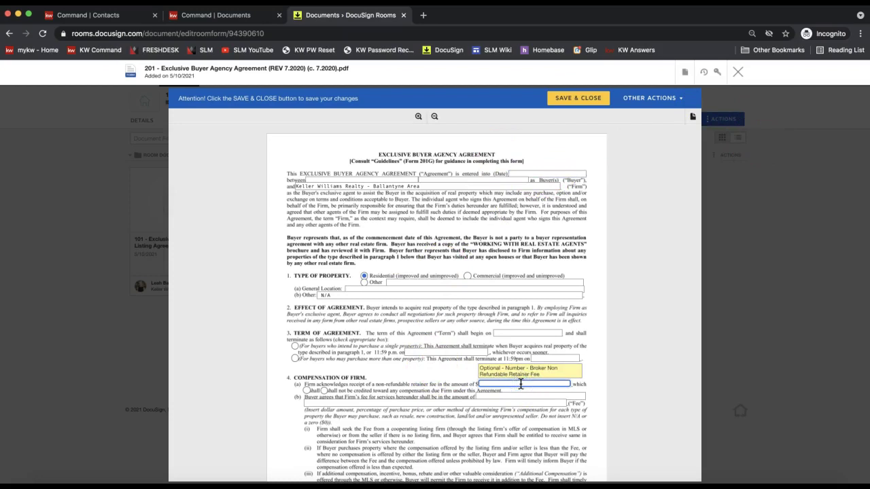
pyautogui.click(578, 99)
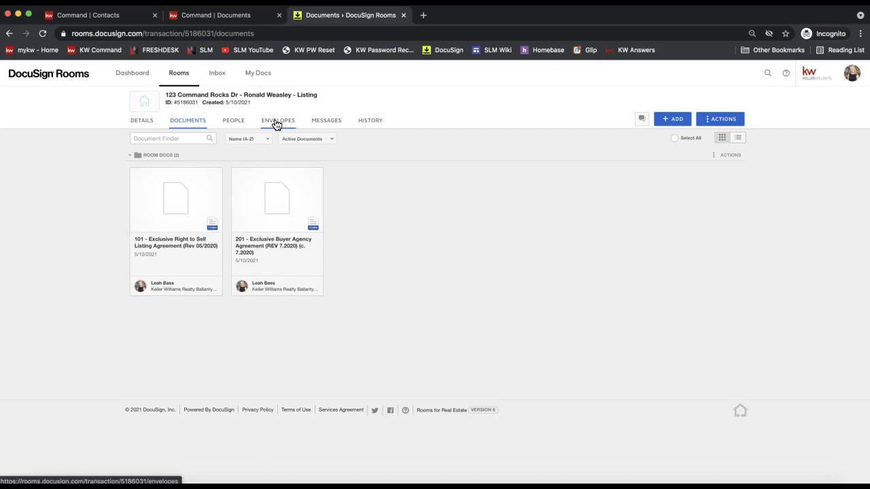
# Step: Apply the CASh DEALS - 101 form template to the 101 - Exclusive Right to Sell Listing Agreement in the room
pyautogui.rightClick(159, 209)
pyautogui.click(99, 256)
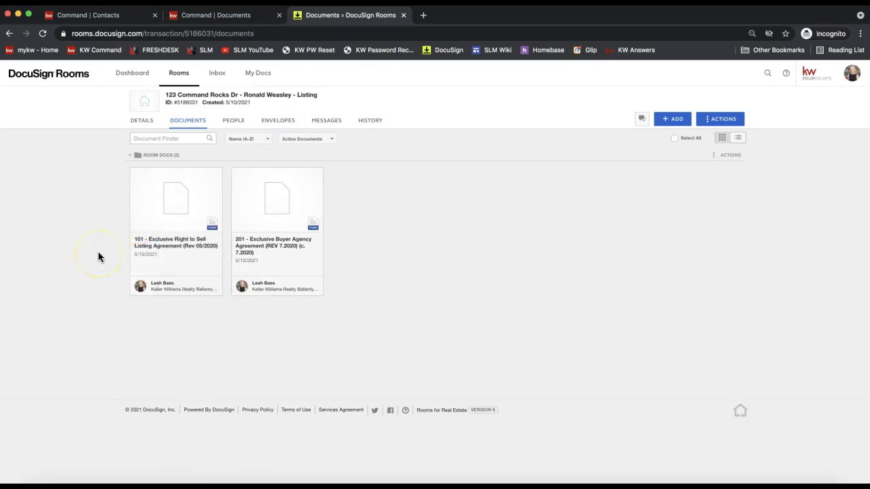
pyautogui.click(146, 188)
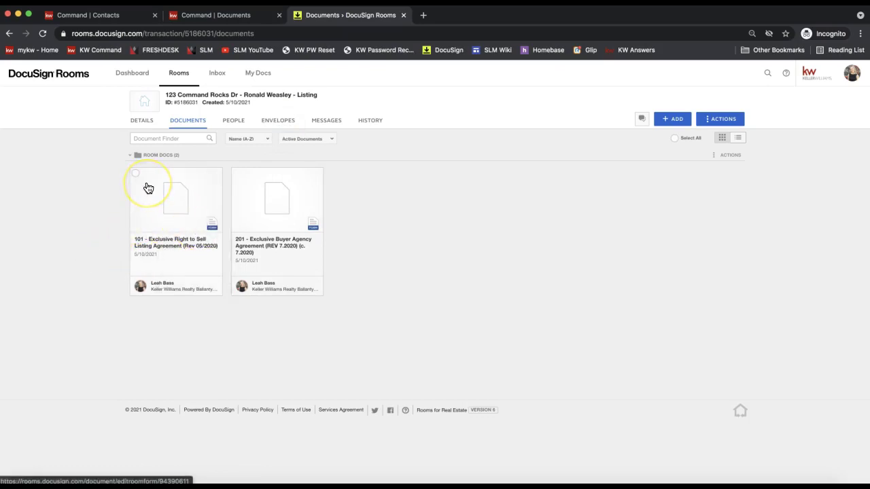
pyautogui.click(170, 206)
pyautogui.click(204, 199)
pyautogui.click(179, 202)
pyautogui.click(169, 195)
pyautogui.rightClick(169, 191)
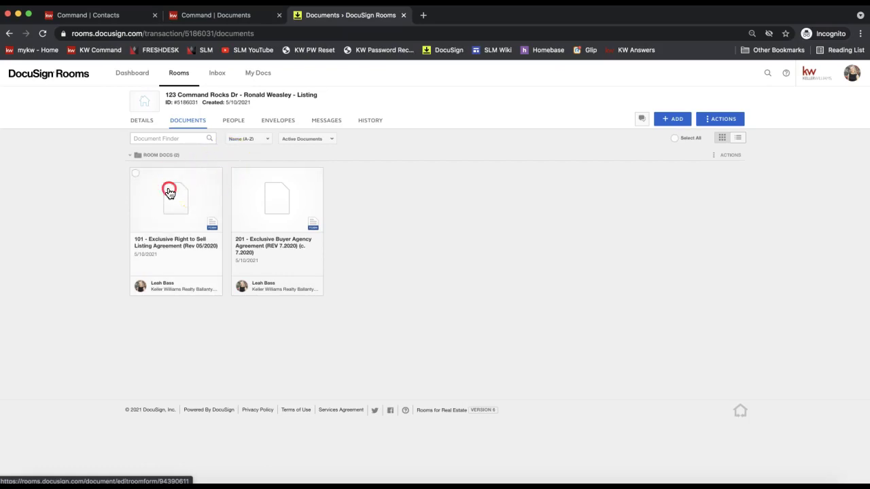
pyautogui.click(178, 192)
pyautogui.click(166, 188)
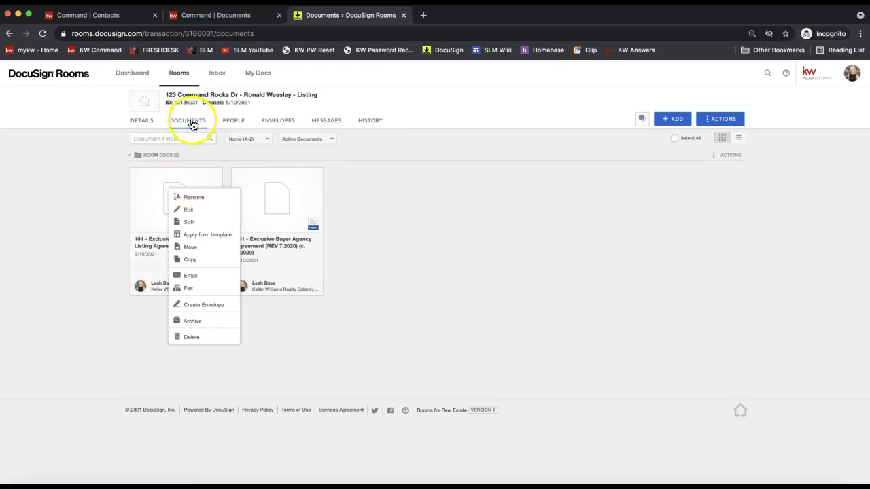
pyautogui.click(205, 243)
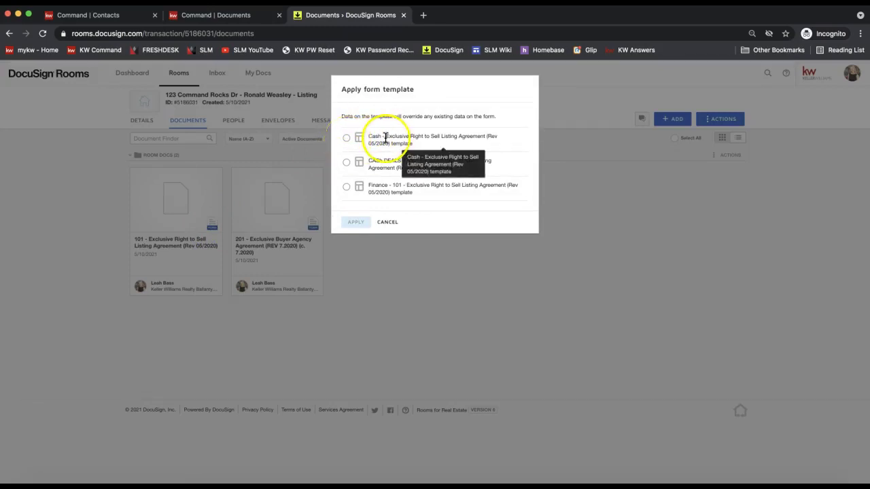
pyautogui.click(346, 162)
pyautogui.click(355, 221)
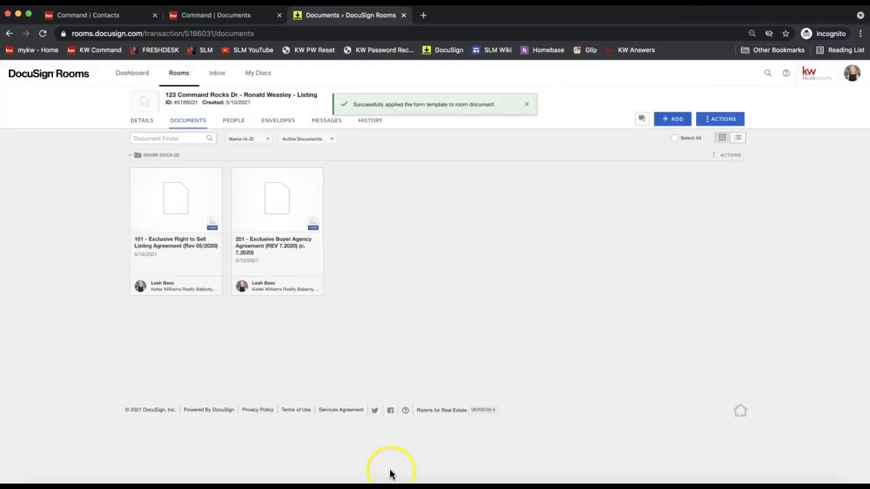
# Step: Open the 101 - Exclusive Right to Sell Listing Agreement to check the fields prefilled from the template
pyautogui.click(156, 222)
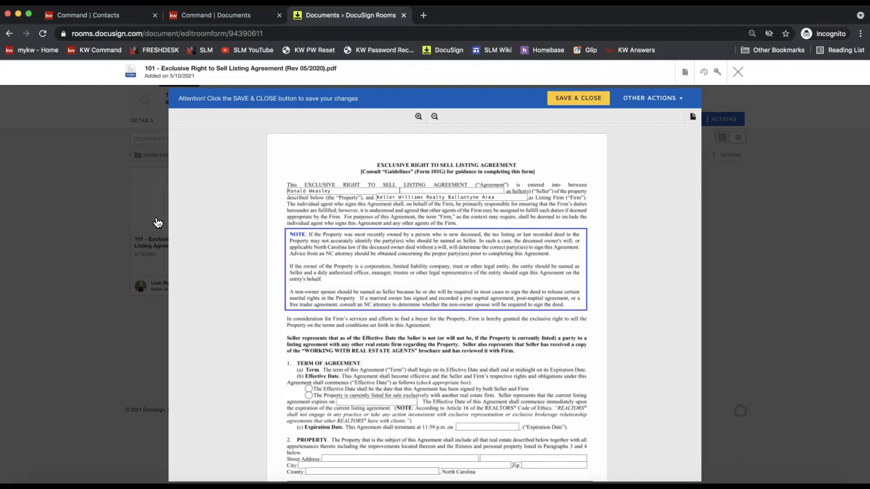
pyautogui.click(29, 457)
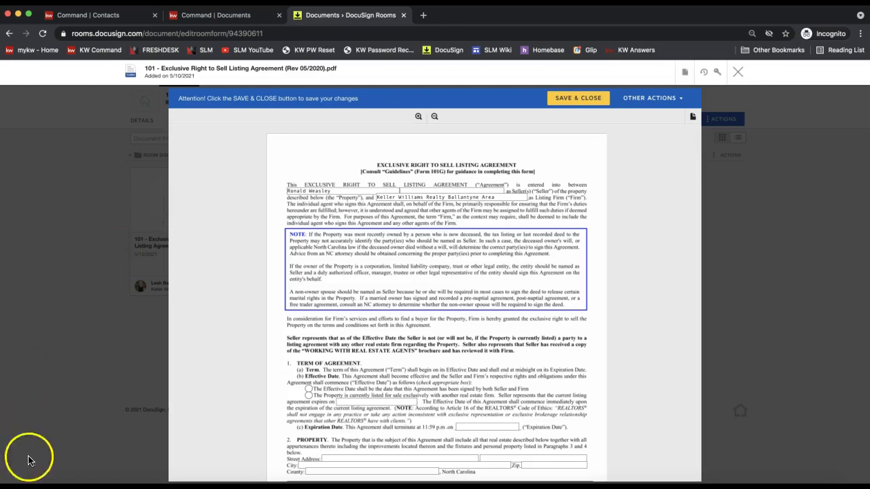